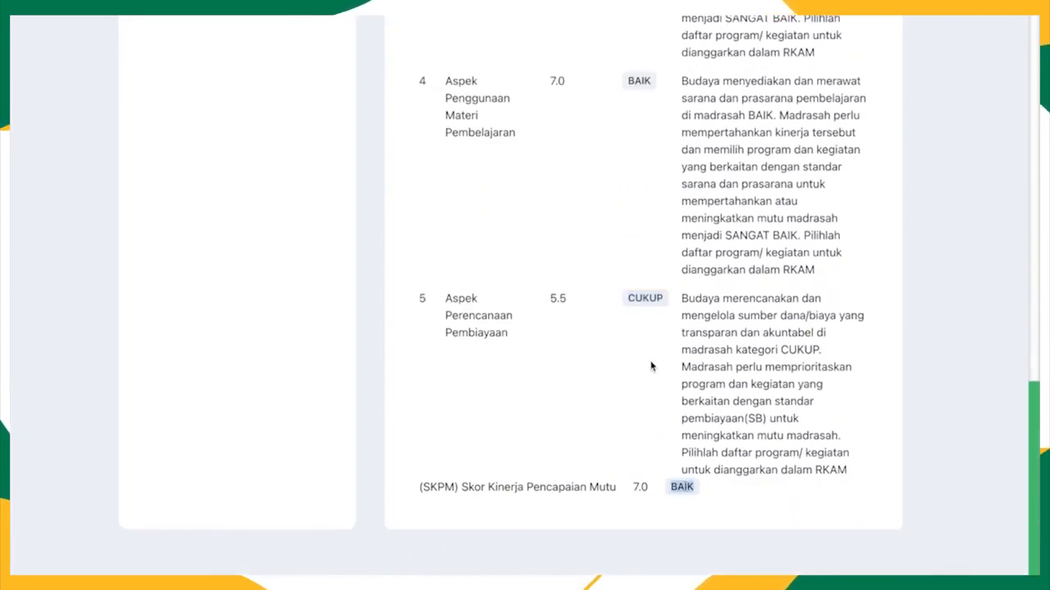
Review the list of activities and their mapped questions and answers in the EDM result.
scroll(651, 366, up, 14)
click(571, 362)
scroll(621, 418, down, 1)
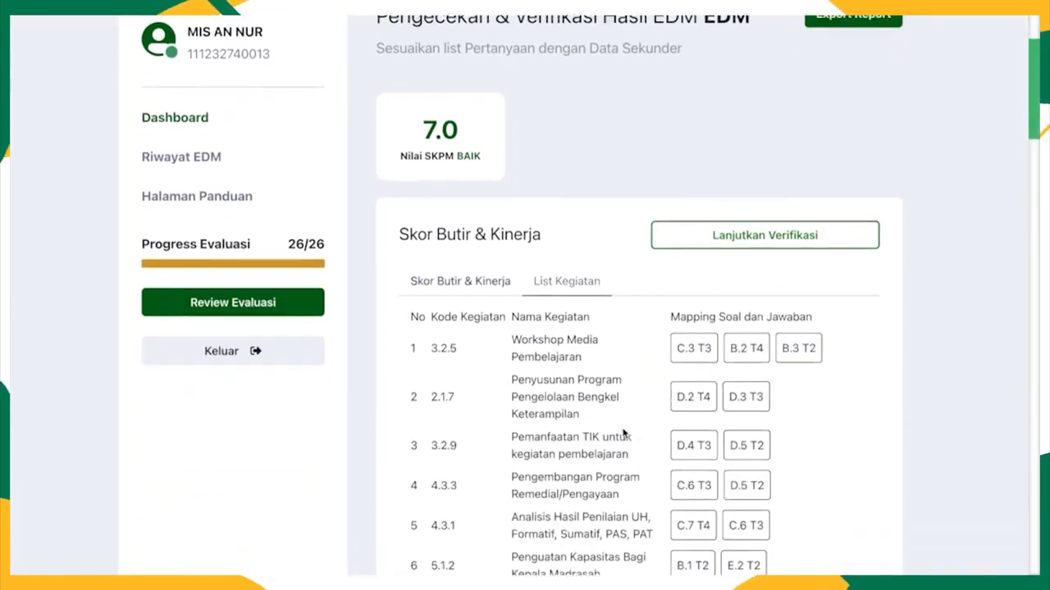
scroll(623, 433, down, 11)
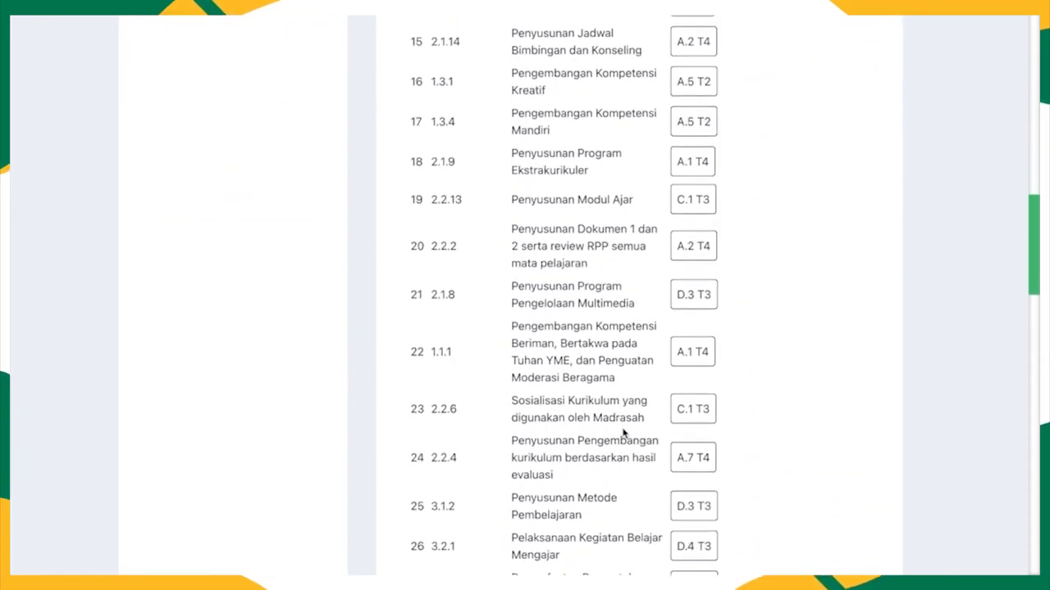
scroll(623, 433, down, 20)
scroll(623, 430, up, 20)
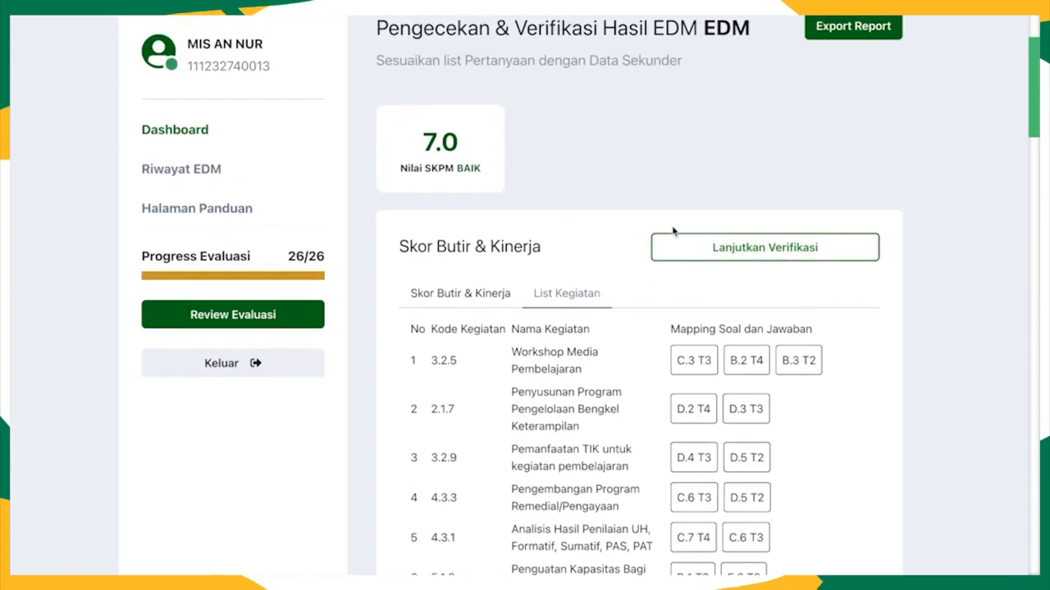
Continue verification and request a revision of the EDM result with the comment "Pembiayan tolong direvisi karena ada nilai yang harus diganti dibeberapa indikator. Terima Kasih".
scroll(666, 230, up, 2)
click(738, 397)
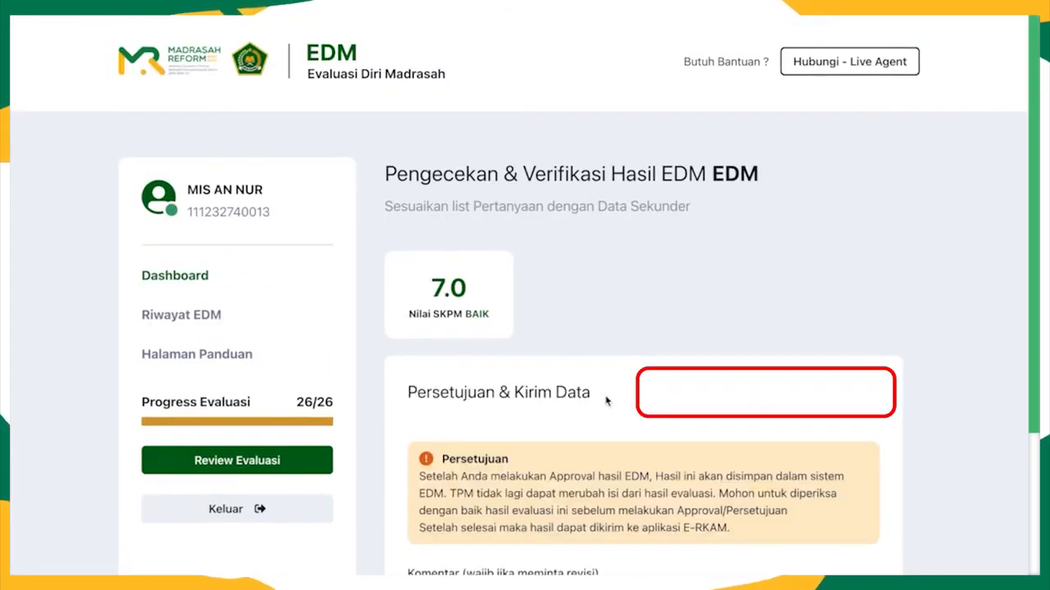
scroll(607, 400, down, 3)
click(563, 412)
text(Pembiayan tolong direvisi )
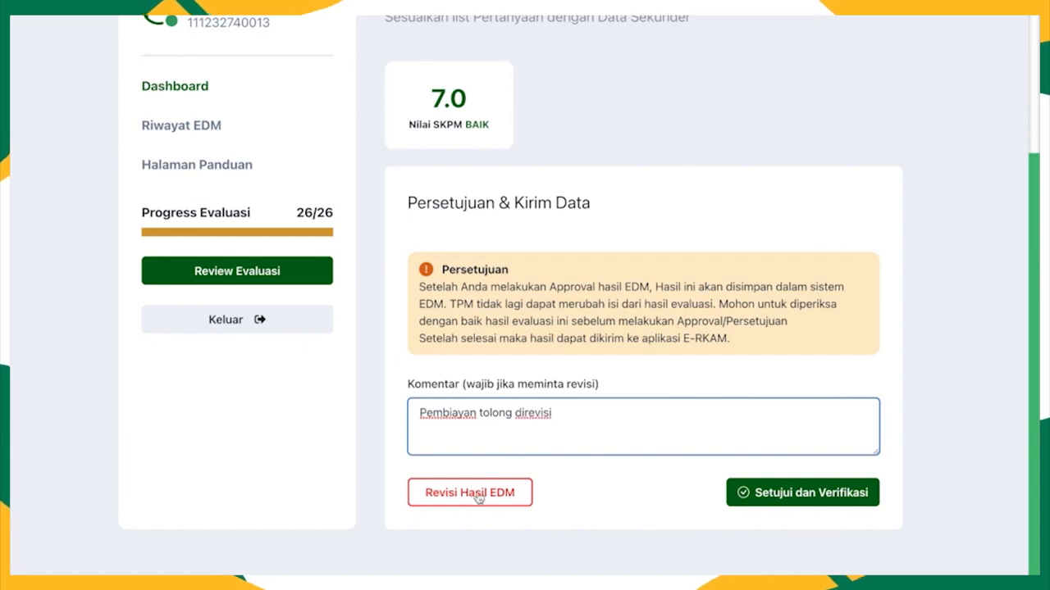
text(karena ada nilai yang harus)
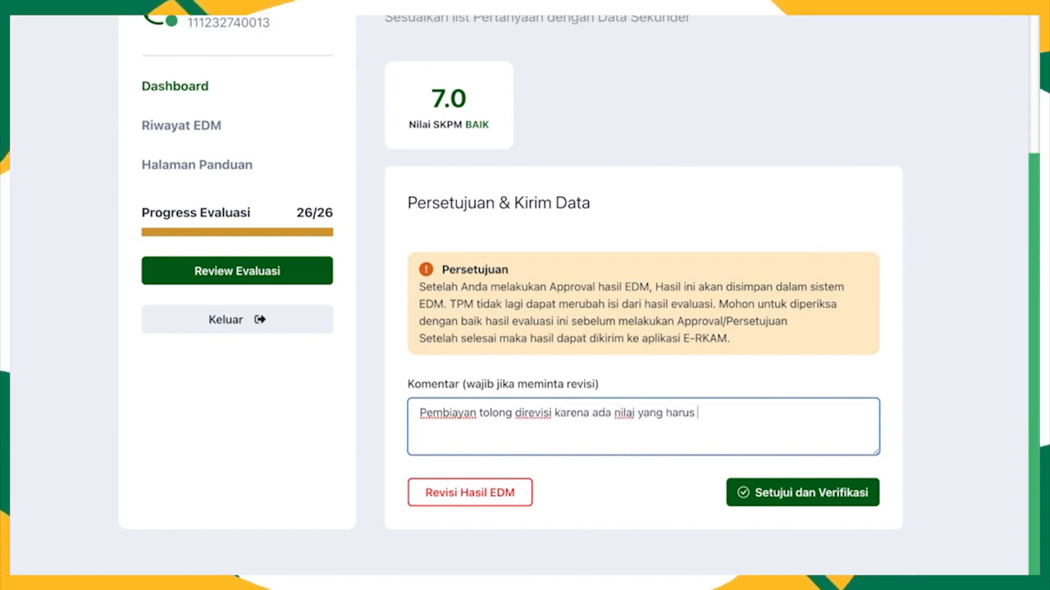
text( diganti dibeberapa indikator)
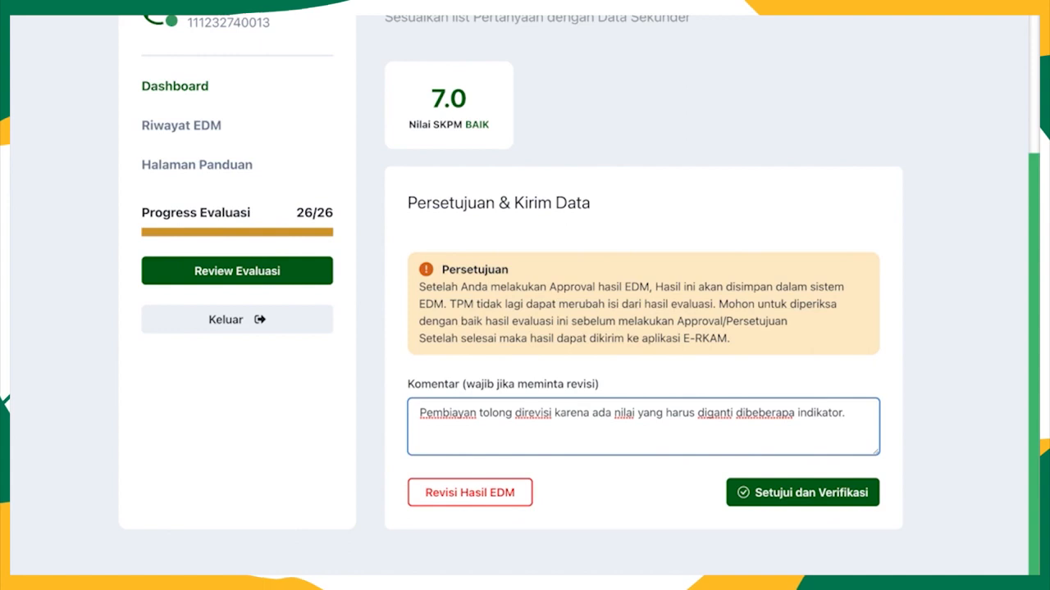
text(.)
key(Return)
text(Terima Kasih)
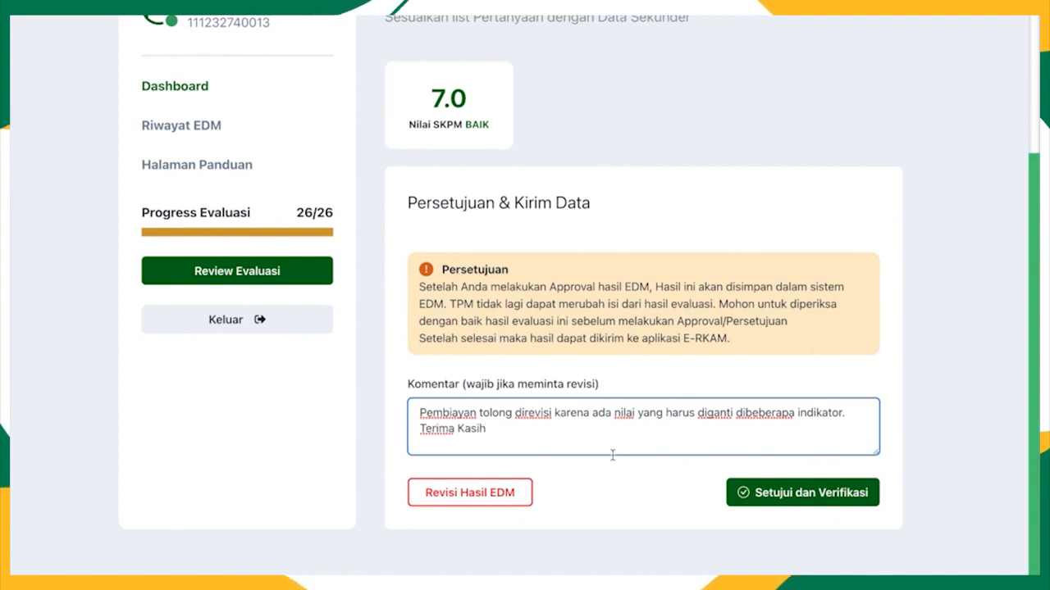
click(500, 493)
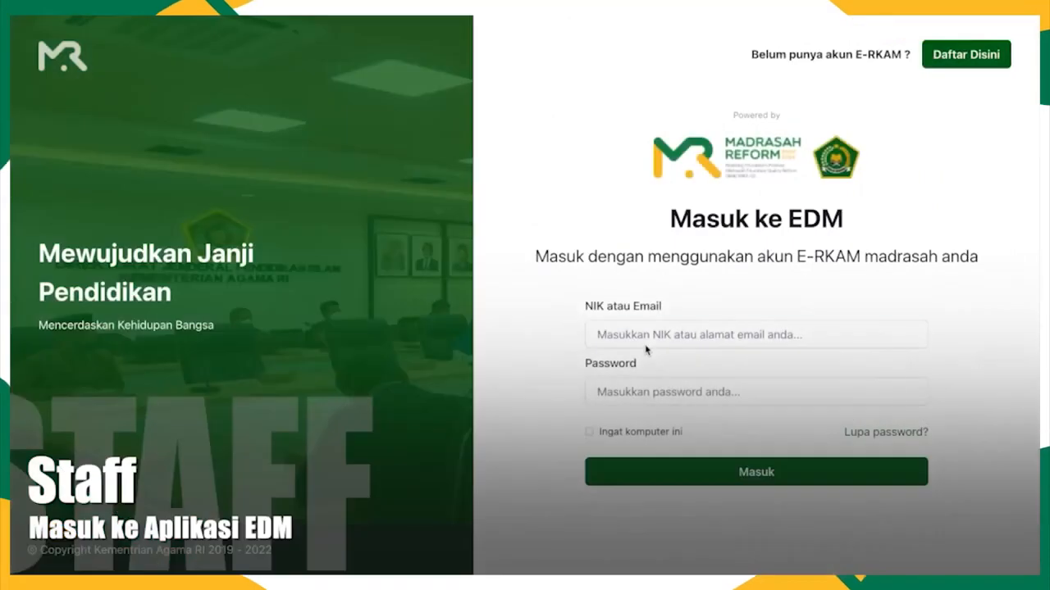
Log in to EDM with the staff account's NIK and password.
click(635, 339)
text(20012)
key(Tab)
text(a)
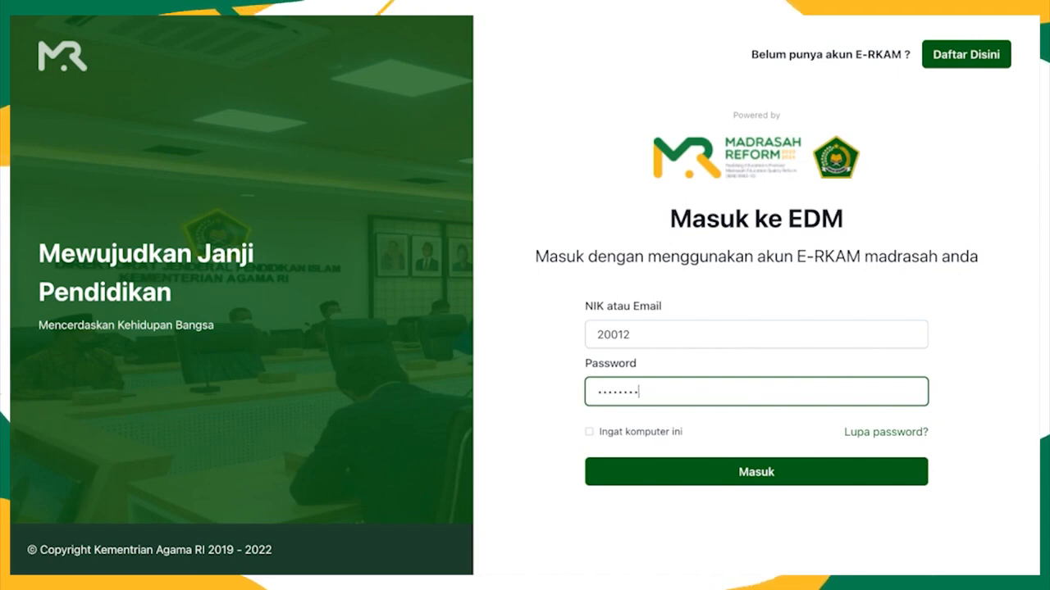
click(750, 483)
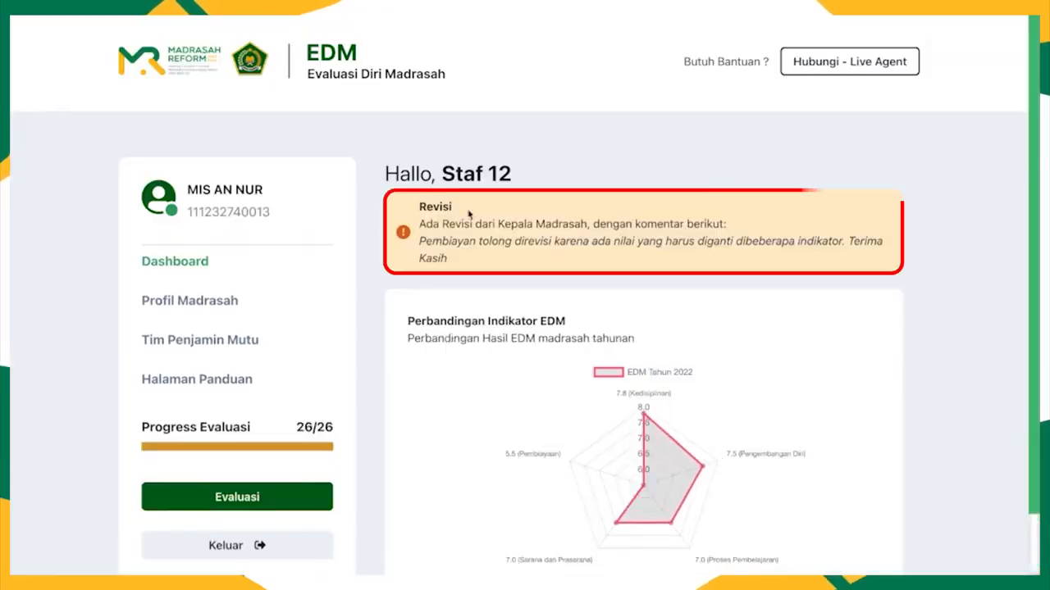
Read the headmaster's revision comment on the dashboard and open the evaluation.
drag(489, 220, 725, 263)
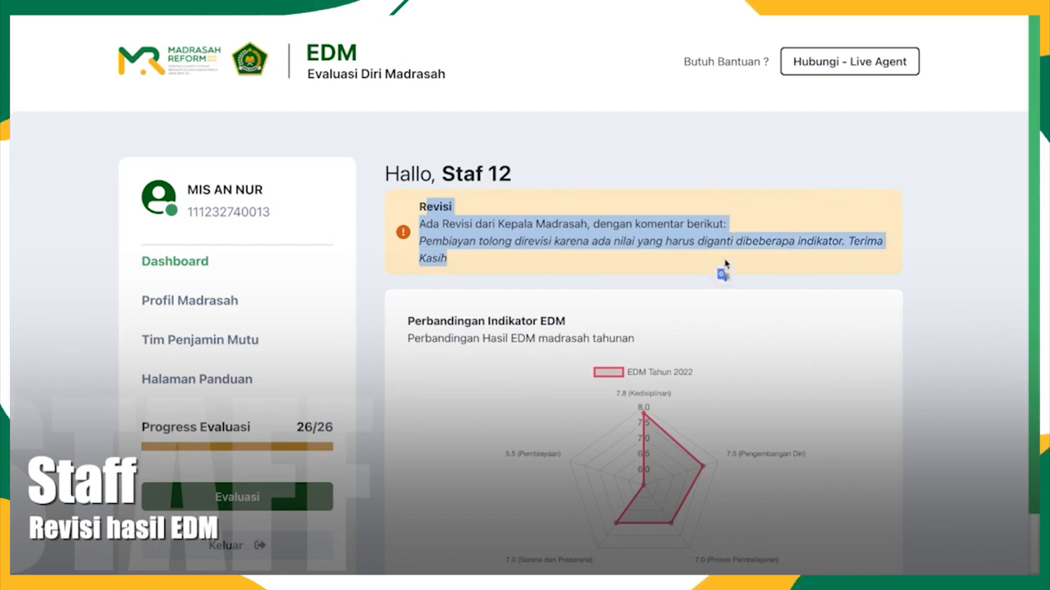
scroll(560, 335, down, 1)
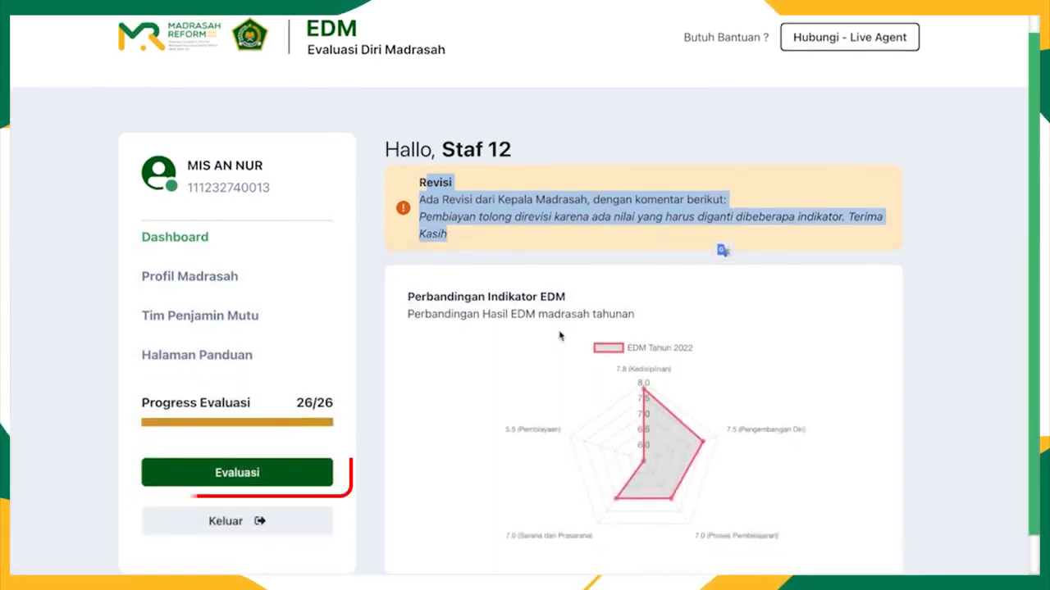
click(259, 473)
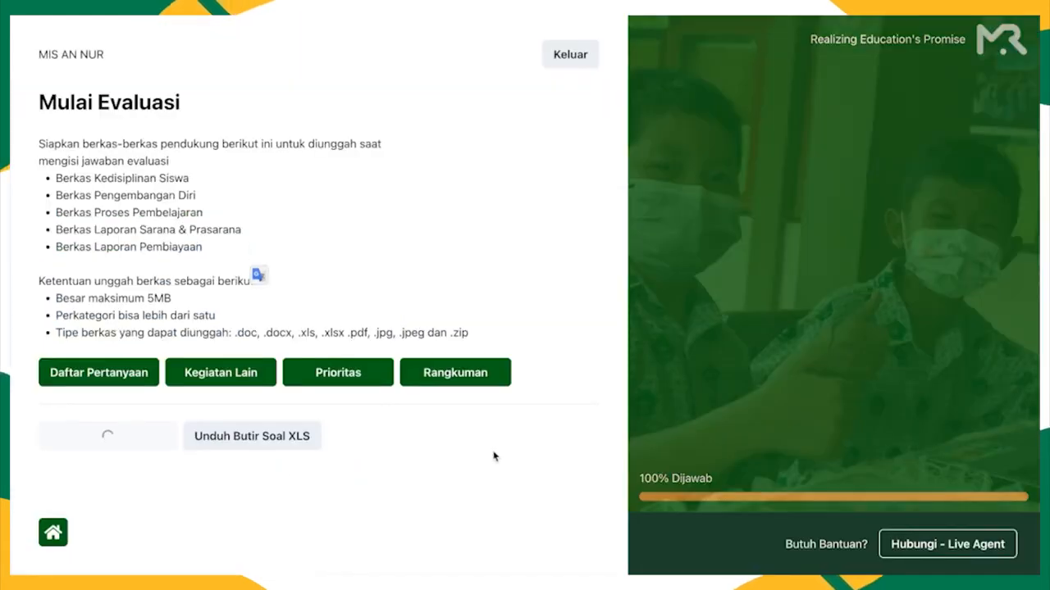
Open question E.1 on using EDM and e-RKAM in financial management from the evaluation's question list.
click(106, 374)
scroll(529, 399, down, 15)
scroll(529, 399, down, 5)
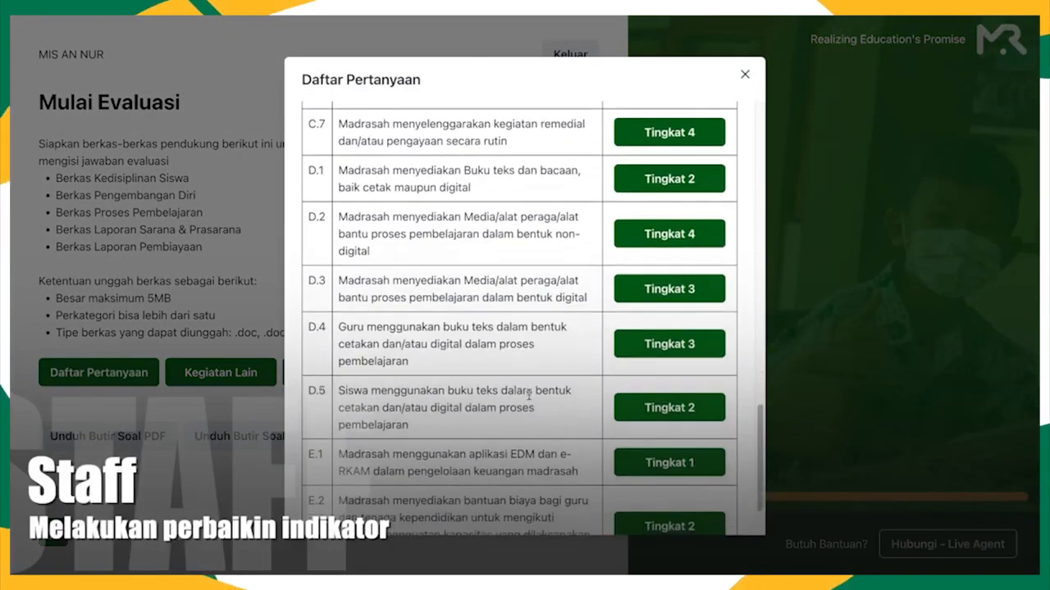
click(677, 507)
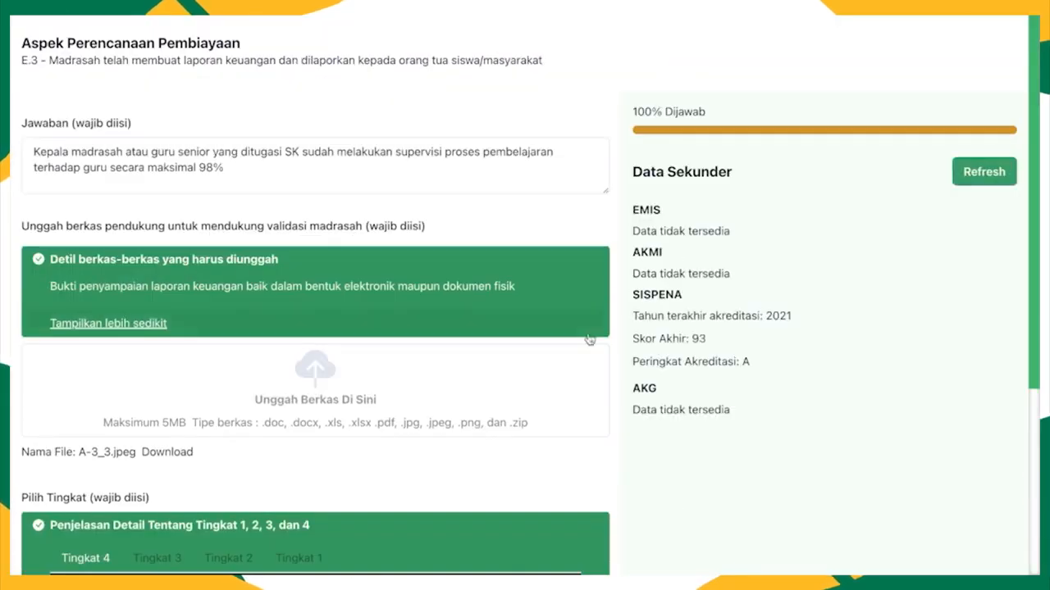
scroll(391, 214, down, 5)
click(447, 545)
scroll(546, 392, down, 5)
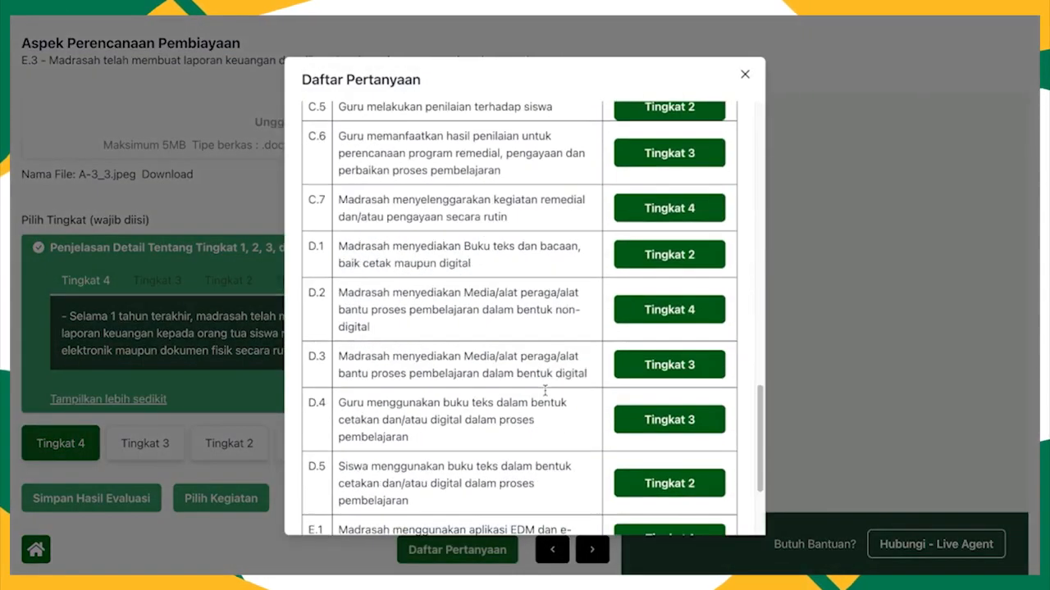
click(672, 378)
Upload A-3_2.jpeg, A-3_3.jpeg and A-3_buku_iv(1).pdf as supporting files for question E.1.
scroll(481, 356, down, 3)
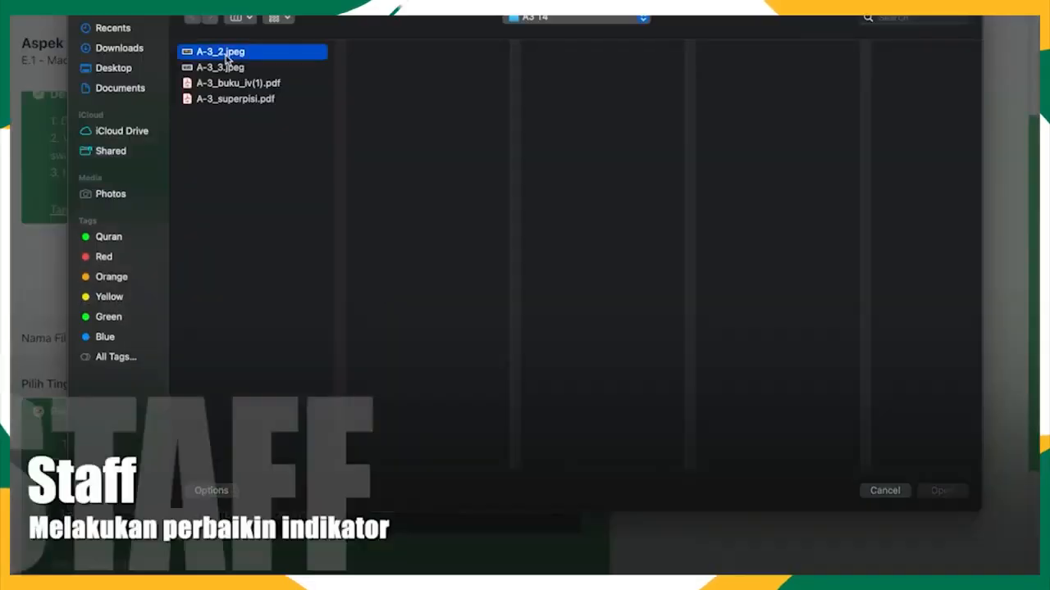
shift+click(230, 67)
shift+click(304, 83)
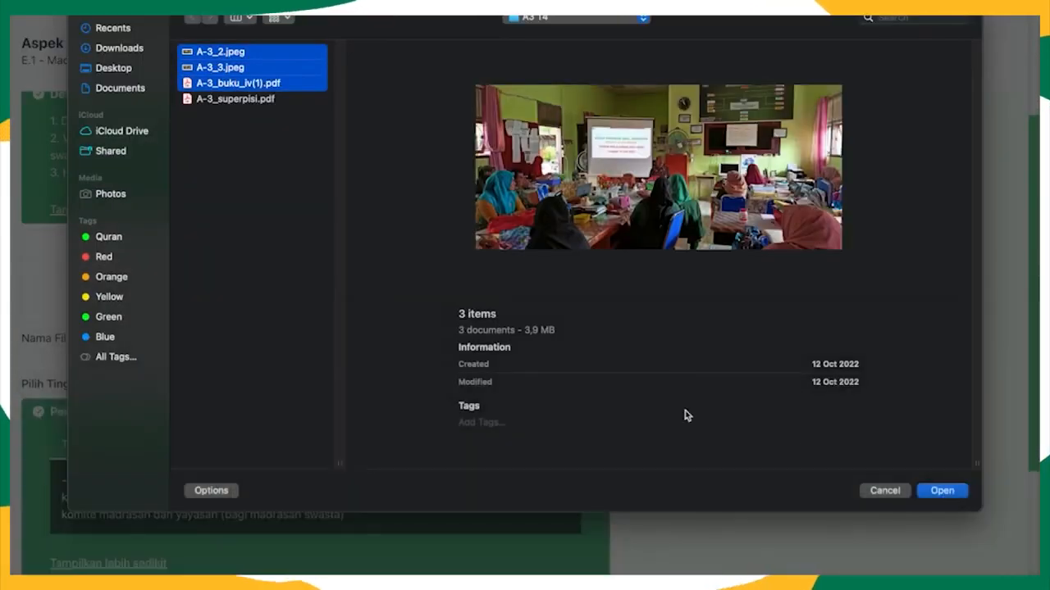
key(Return)
scroll(415, 334, down, 1)
scroll(413, 334, down, 5)
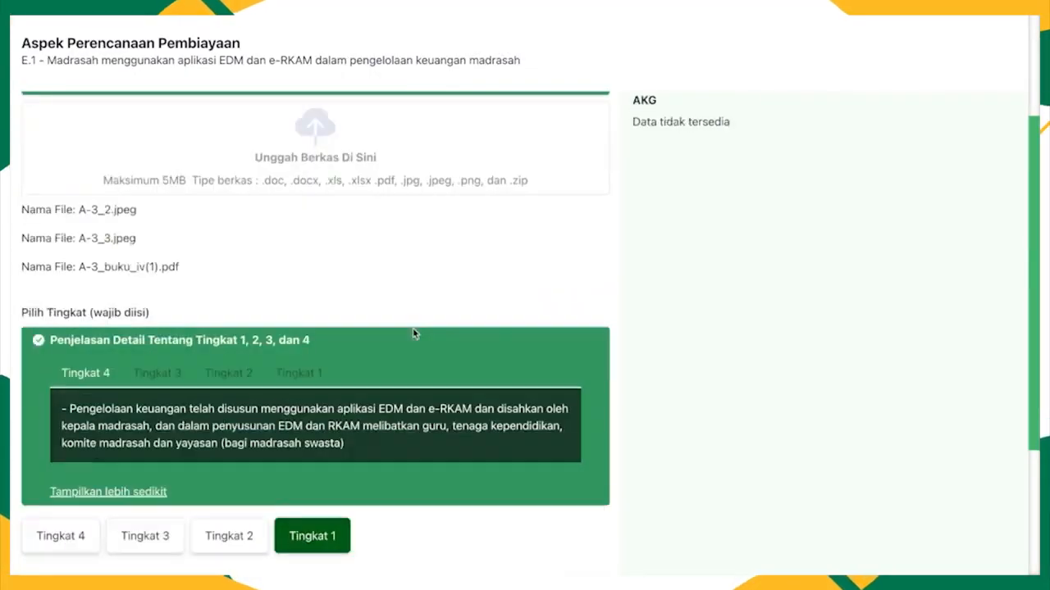
Set question E.1 to Tingkat 4 and save its activity selection and evaluation result.
click(81, 445)
click(249, 500)
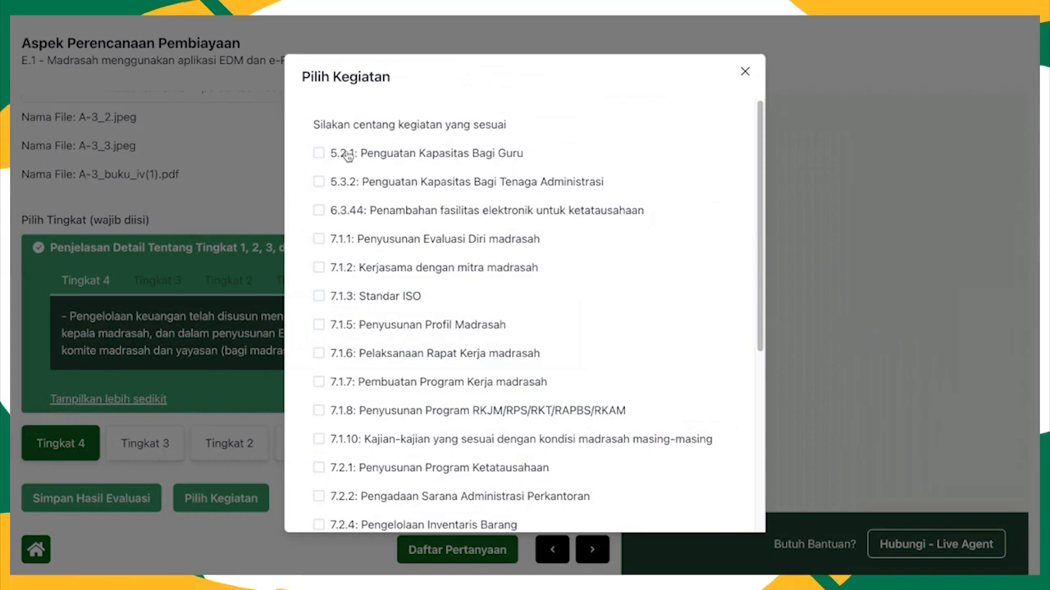
scroll(391, 323, down, 4)
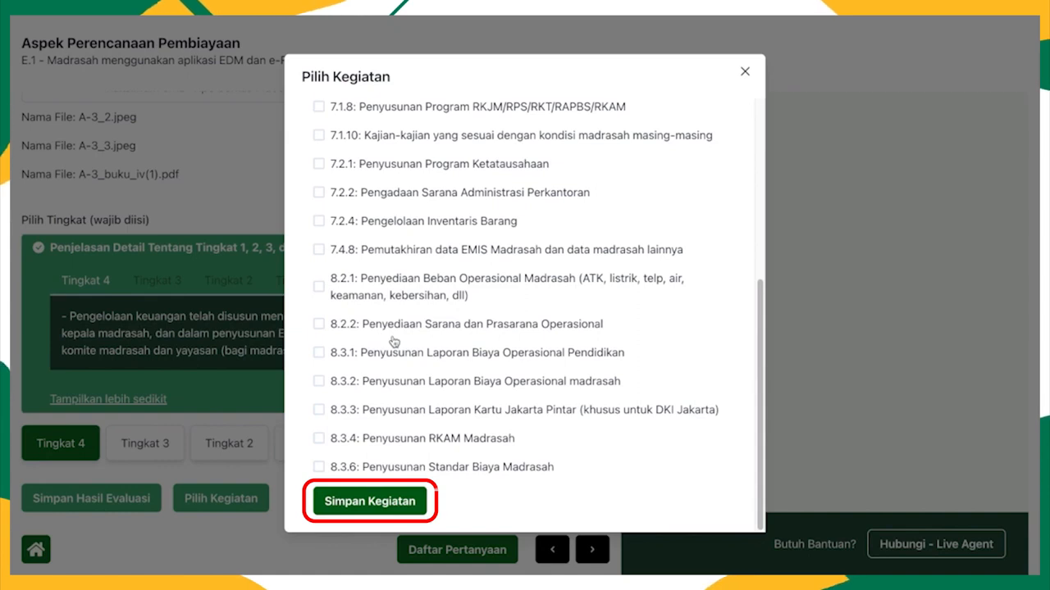
click(371, 502)
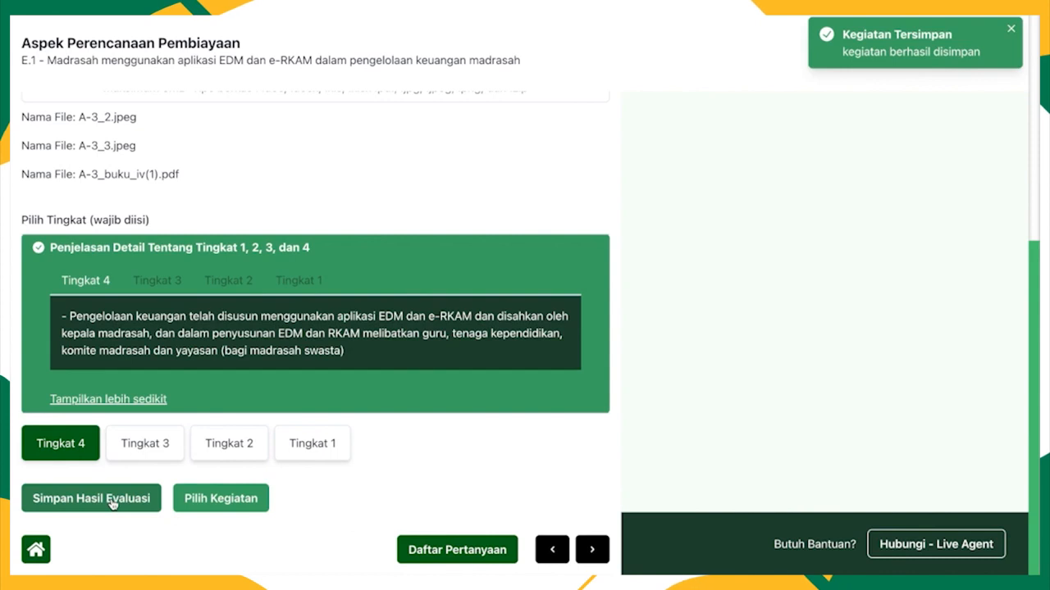
click(113, 502)
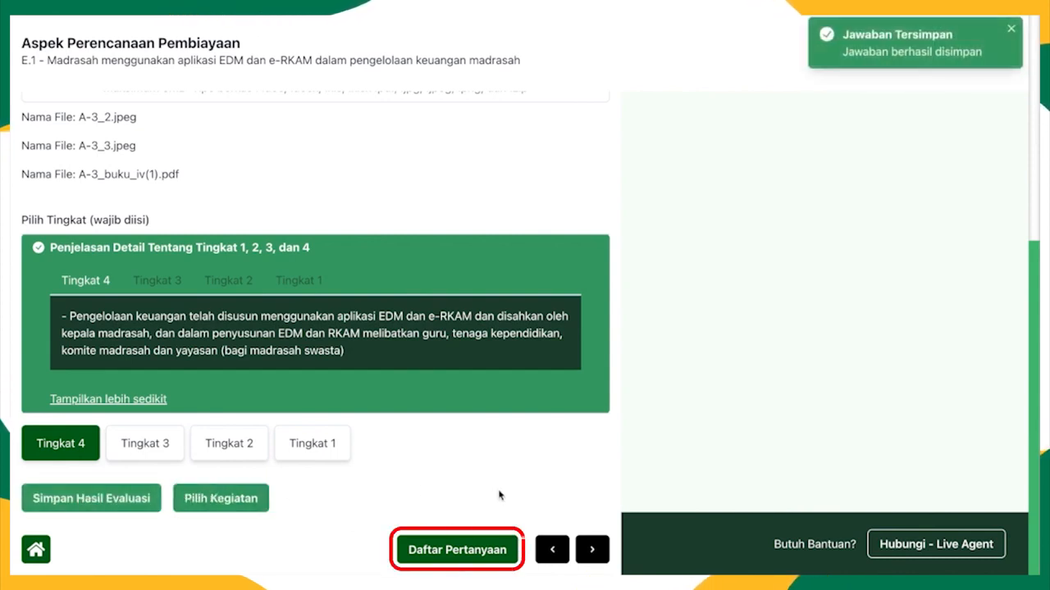
Check the answer levels of the E questions in the question list.
click(464, 546)
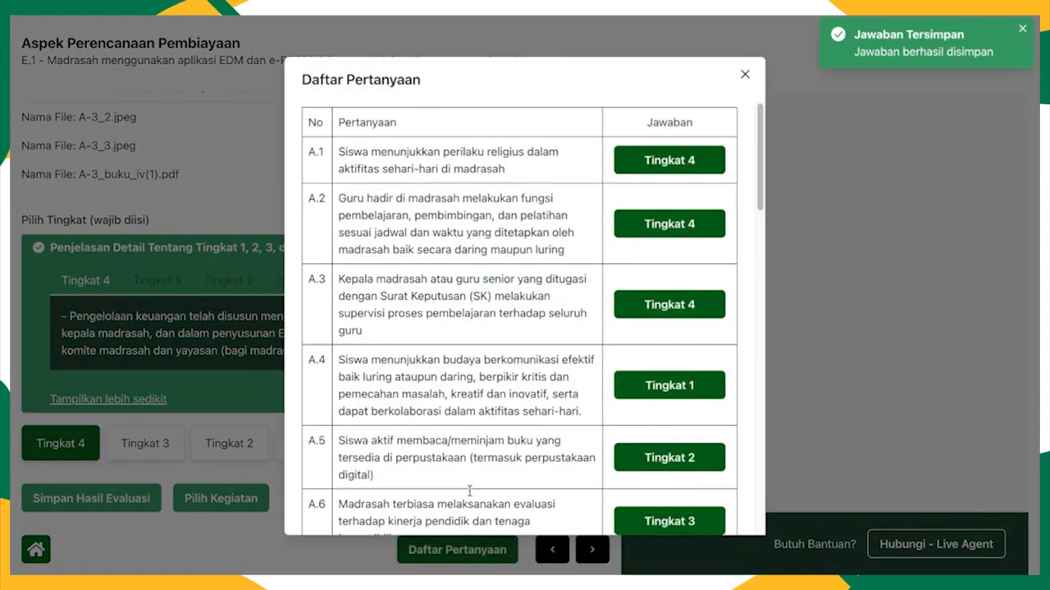
scroll(555, 375, down, 15)
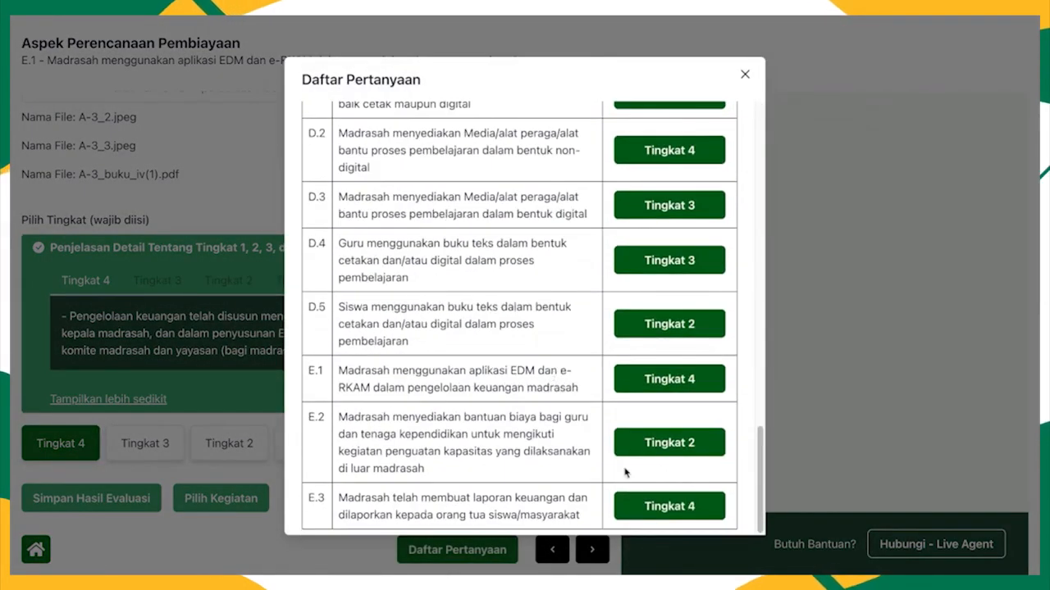
click(744, 76)
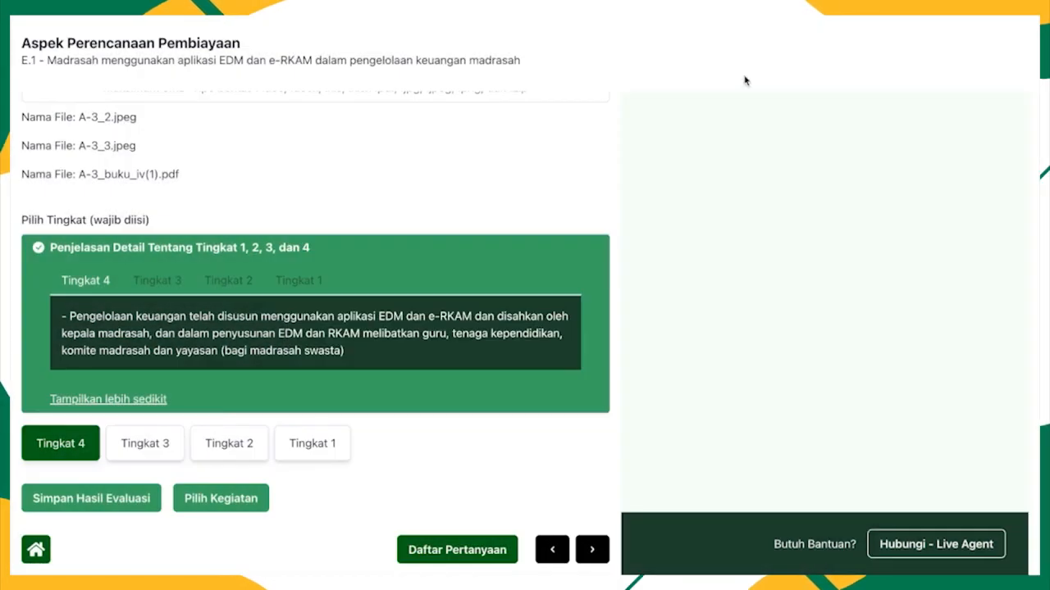
Check the Aspek Perencanaan Pembiayaan rating in the evaluation summary and send the verification request to the headmaster.
click(36, 551)
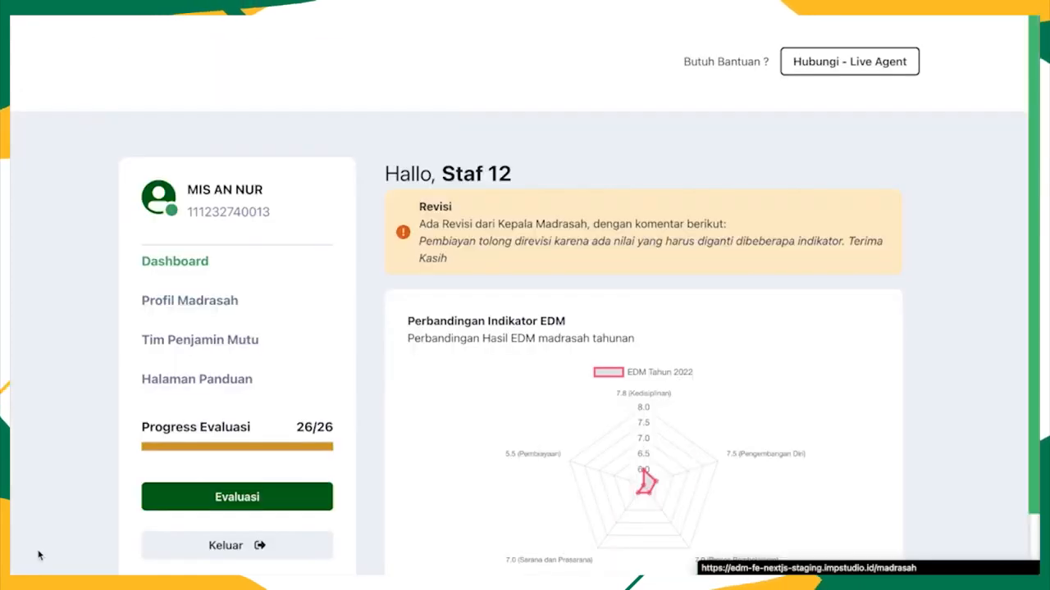
scroll(246, 399, down, 1)
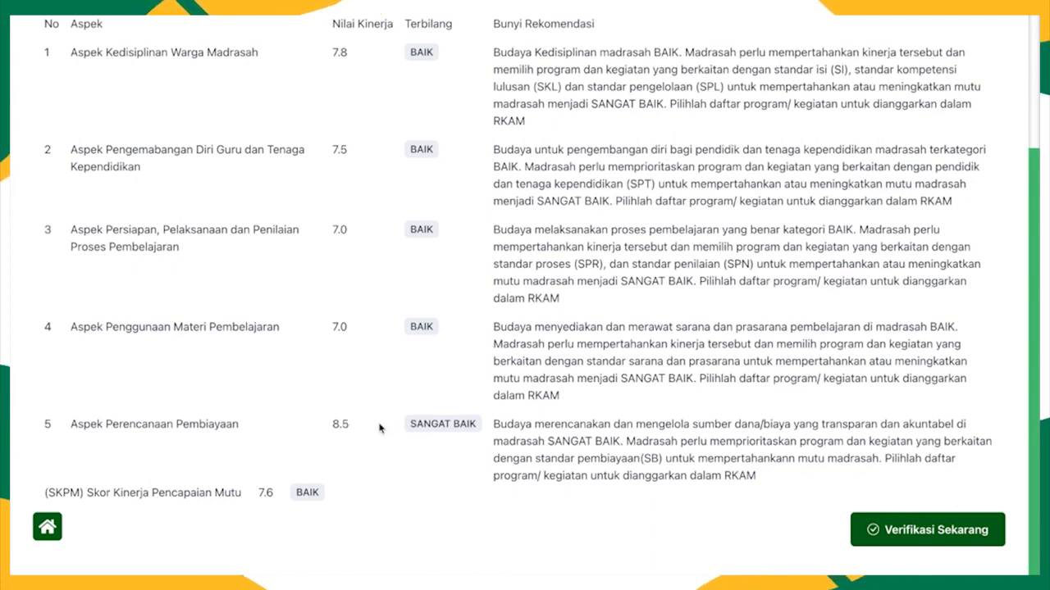
double_click(442, 424)
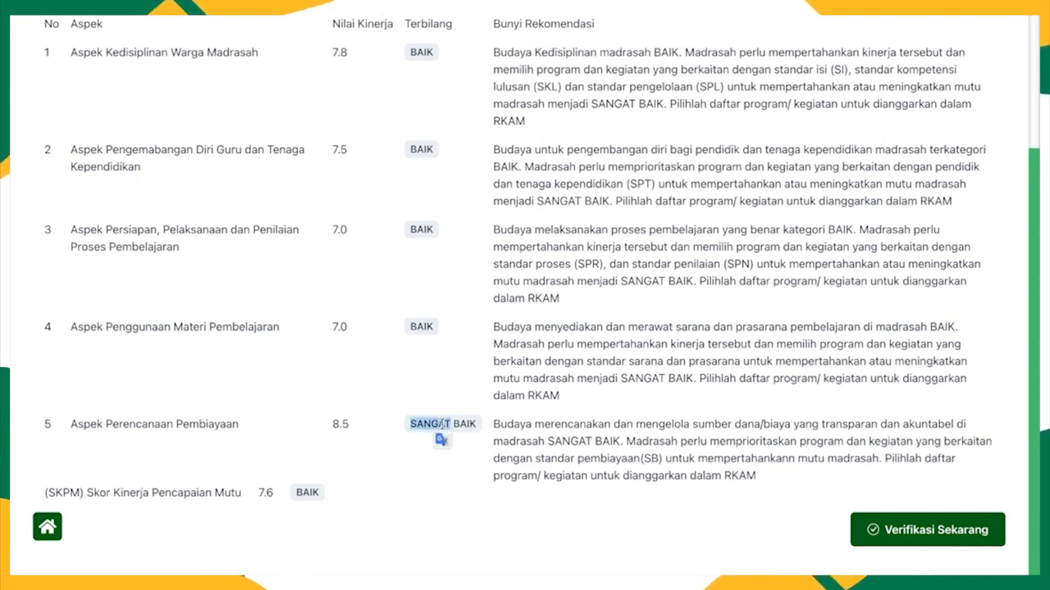
click(912, 535)
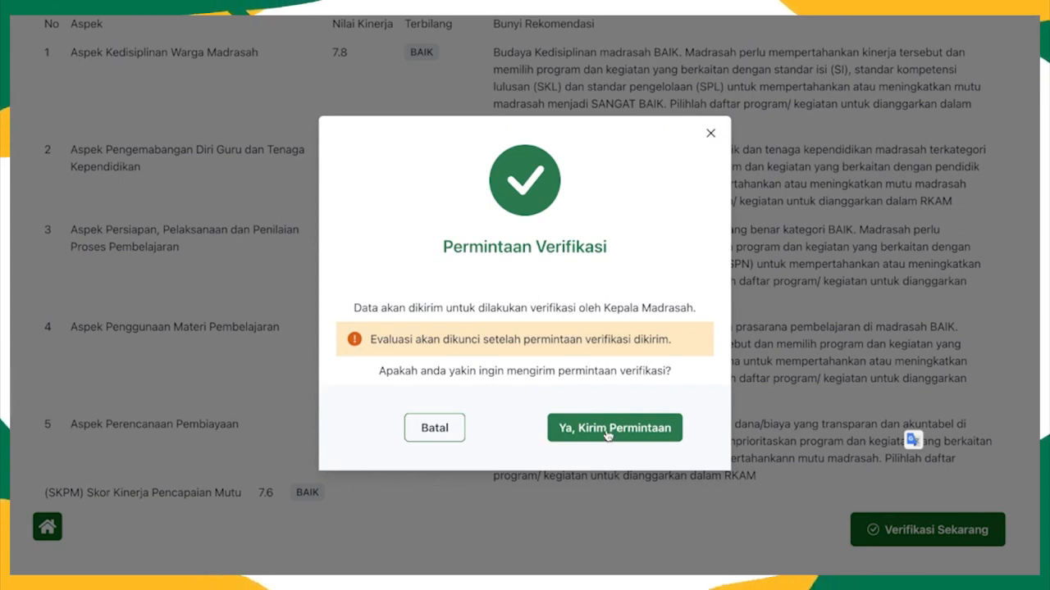
click(607, 433)
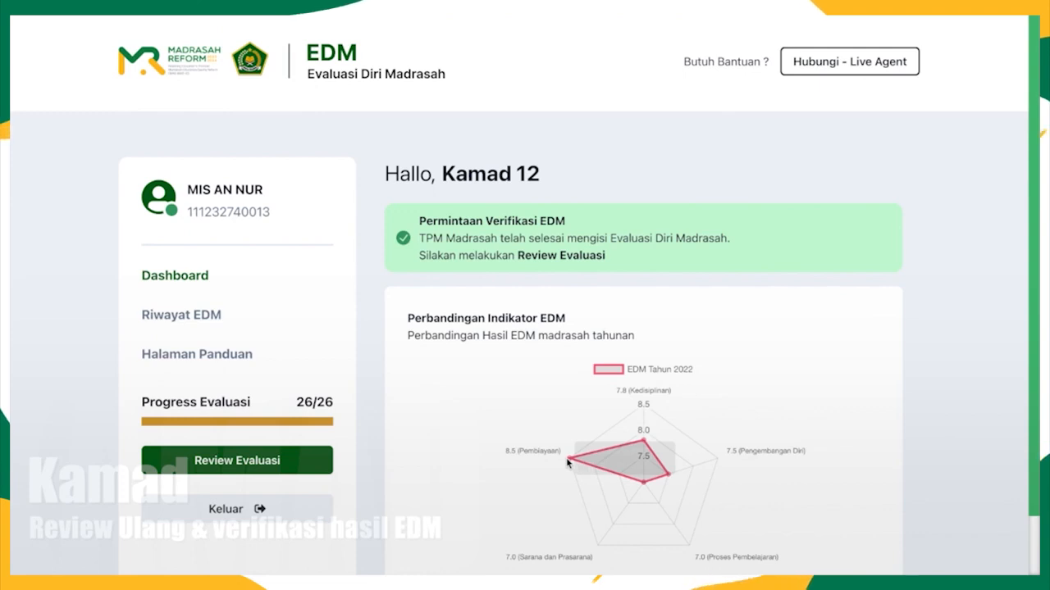
Open the evaluation review from the headmaster's dashboard and examine the aspect scores, especially Aspek Perencanaan Pembiayaan.
click(259, 471)
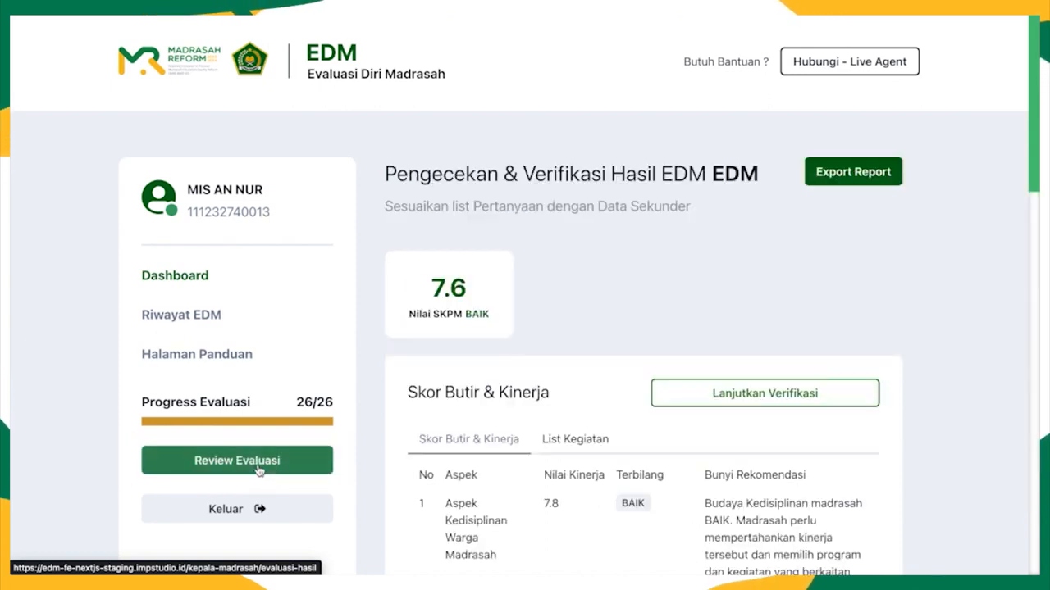
scroll(514, 452, down, 1)
scroll(512, 450, down, 8)
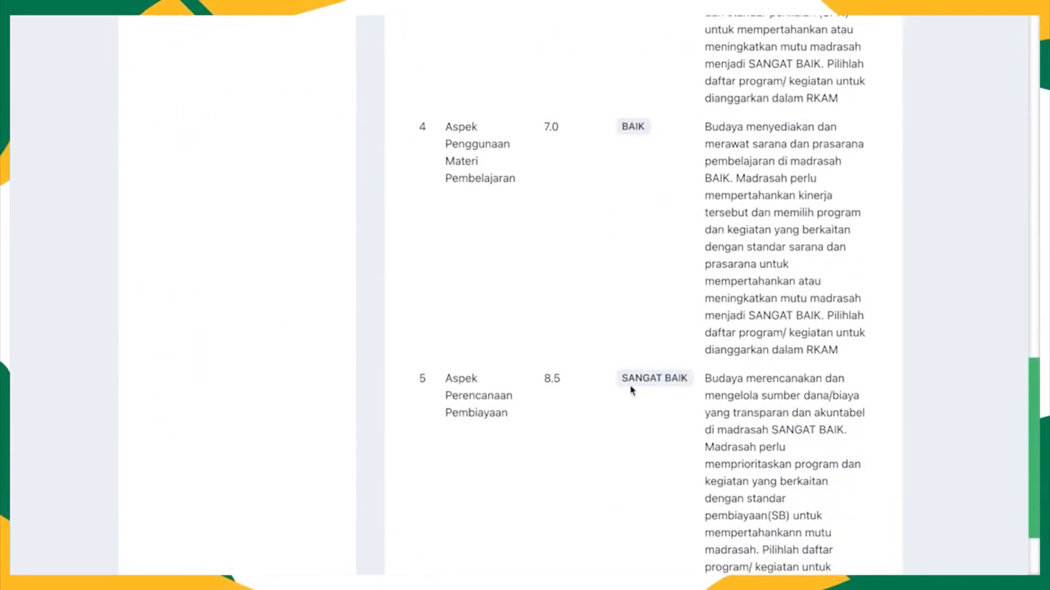
scroll(610, 480, down, 2)
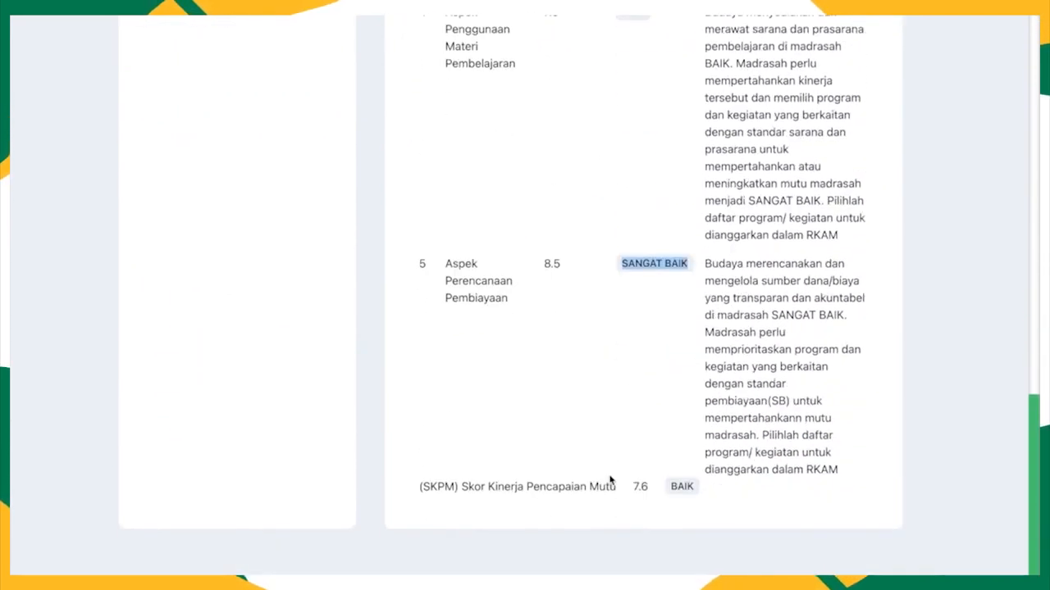
Continue to the verification of the reviewed EDM result and approve it without a comment, confirming that the verification is saved.
scroll(610, 484, up, 10)
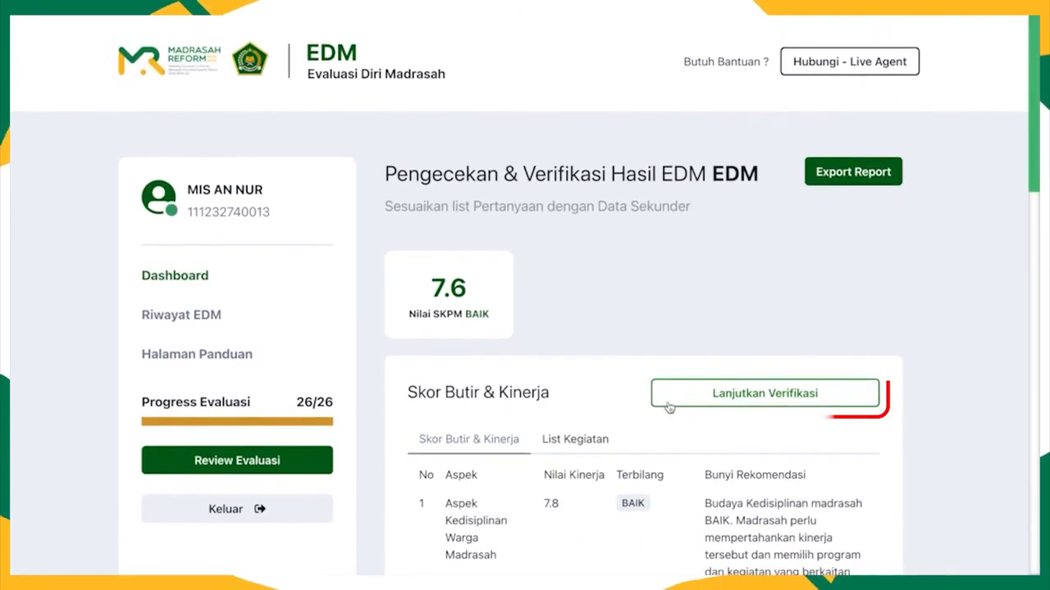
click(745, 391)
scroll(665, 429, down, 2)
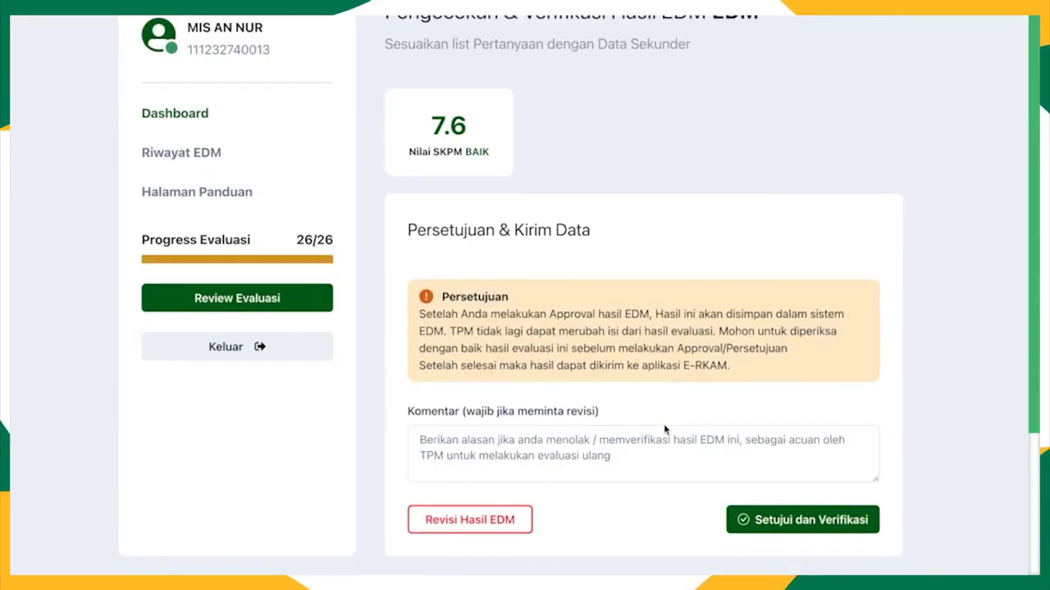
scroll(665, 429, down, 1)
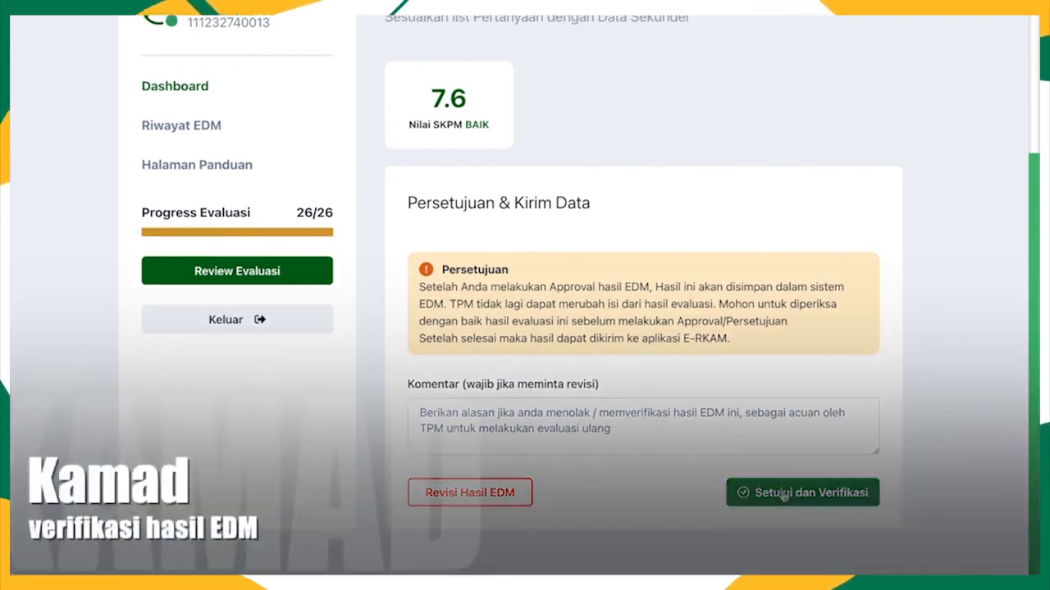
click(783, 493)
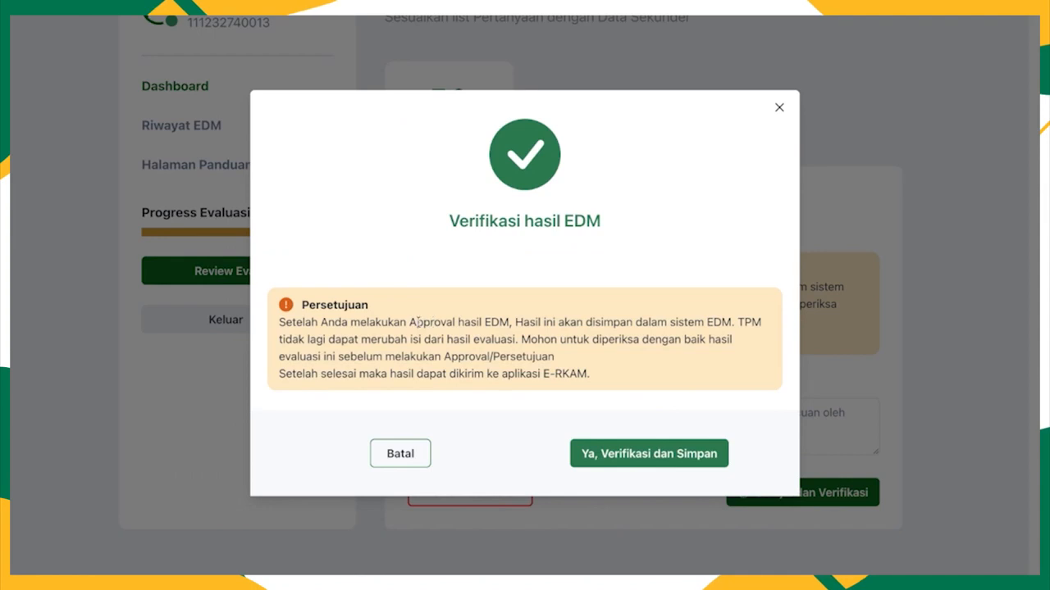
drag(418, 322, 596, 372)
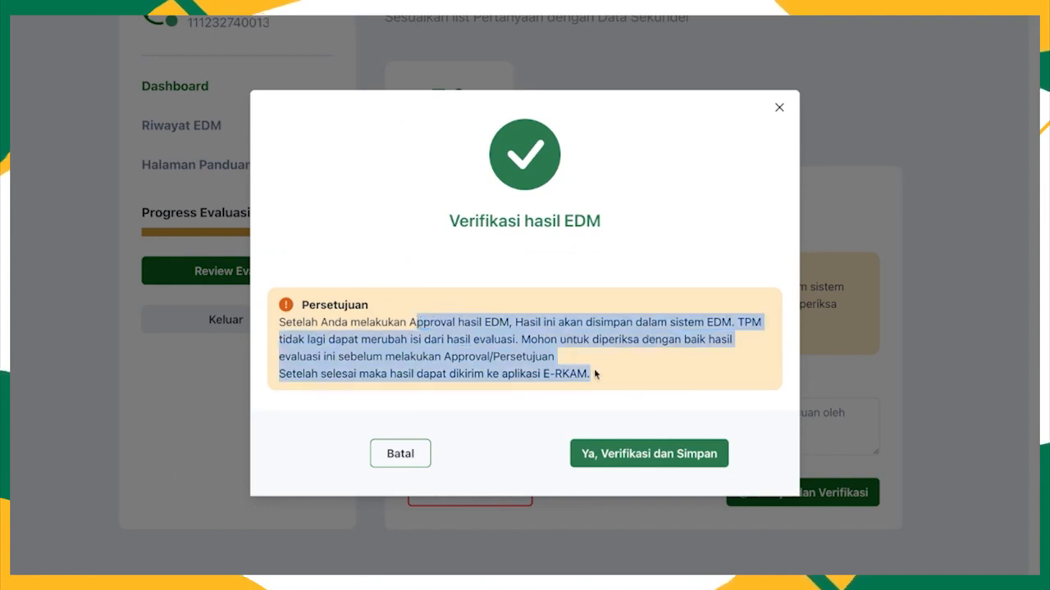
click(645, 406)
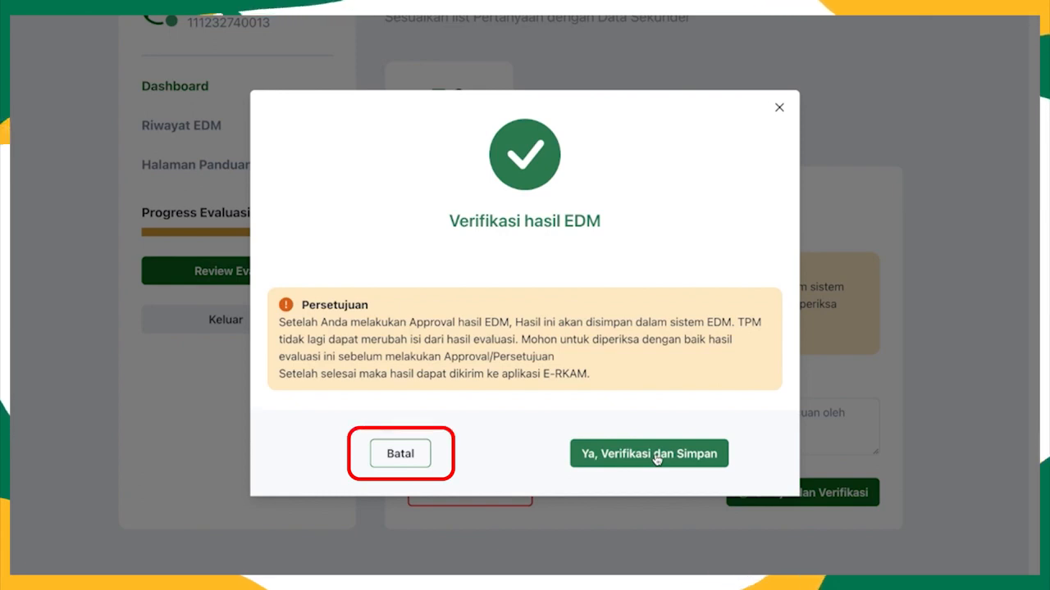
click(656, 457)
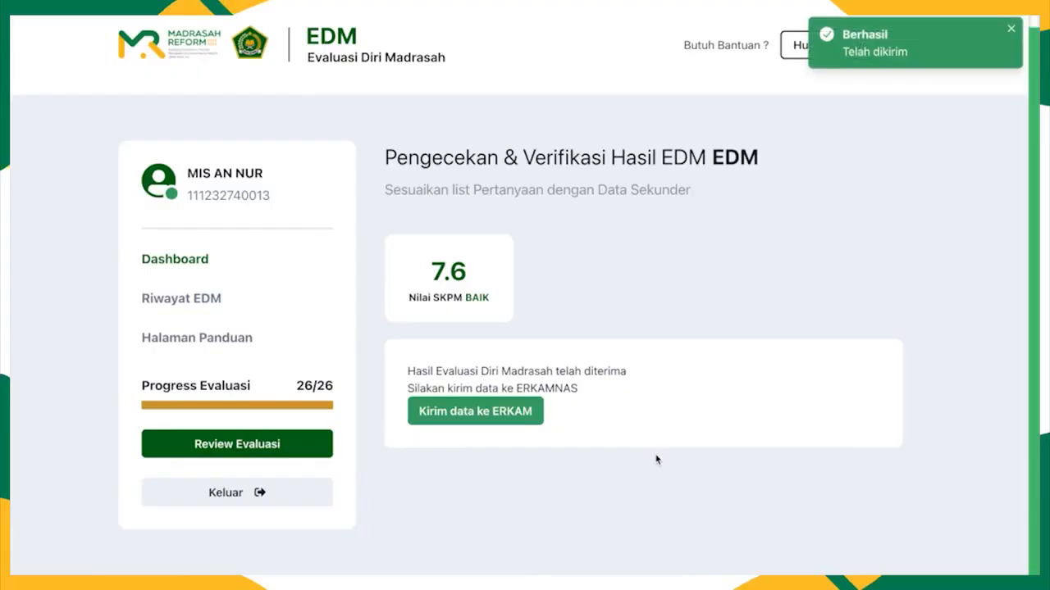